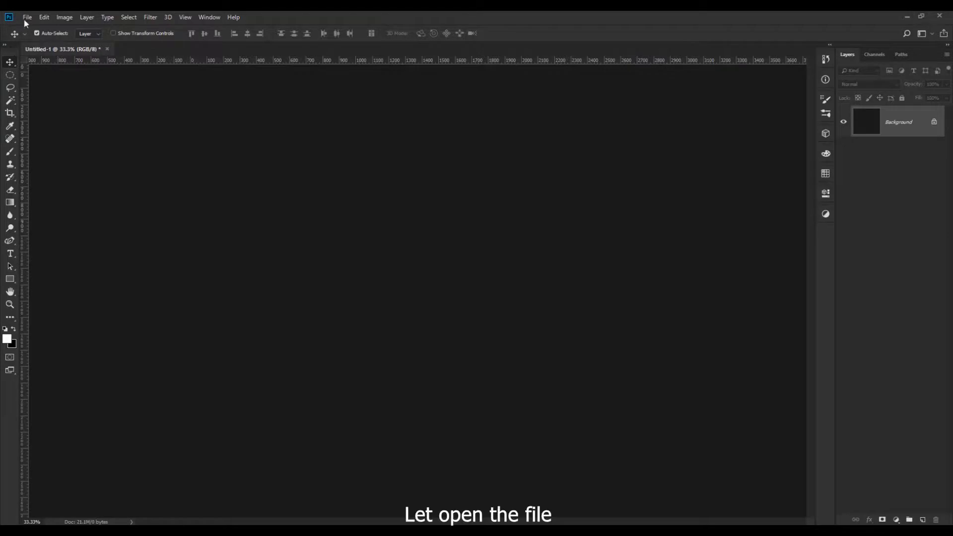
Step: Open polygons.svg from the Desktop, accepting the default rasterization settings
{"action": "left_click", "coordinate": [27, 17]}
{"action": "left_click", "coordinate": [34, 37]}
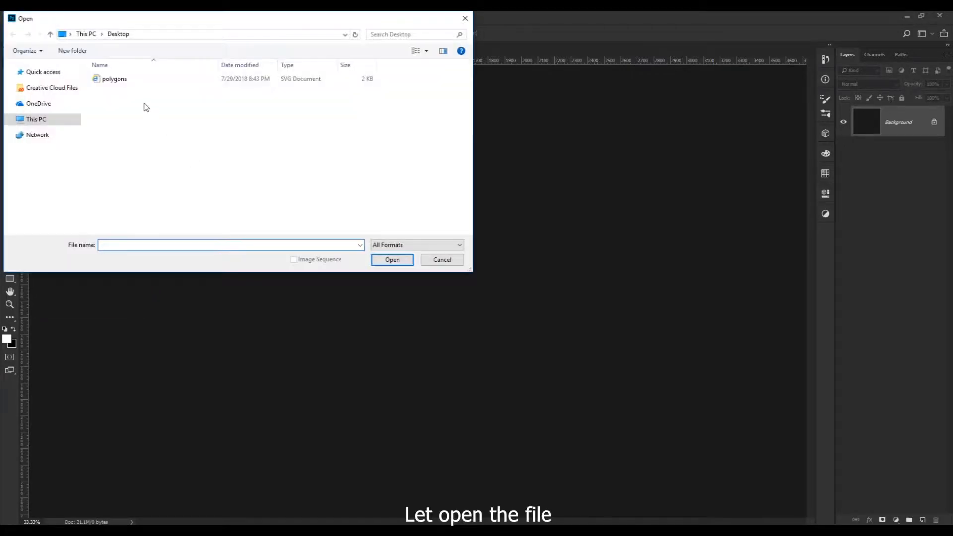
{"action": "double_click", "coordinate": [116, 80]}
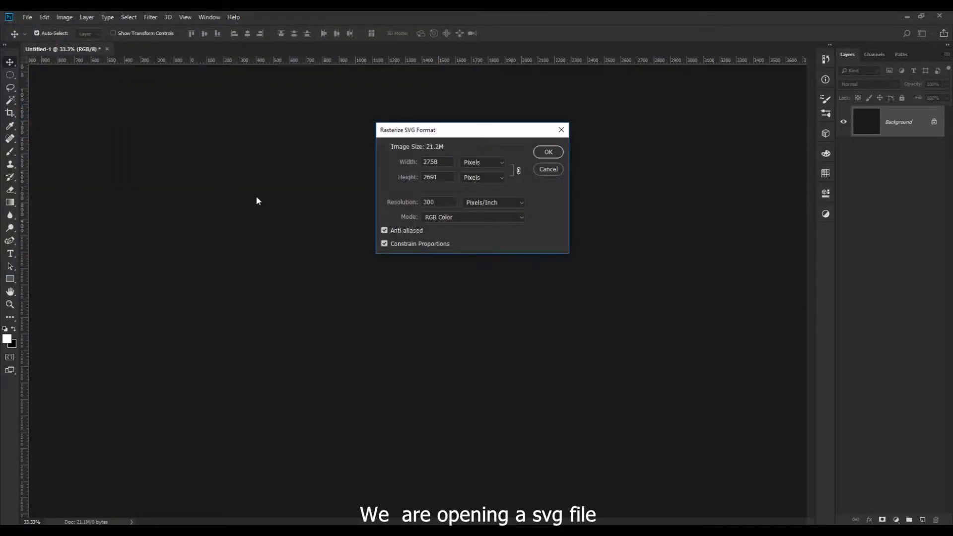
{"action": "left_click", "coordinate": [550, 155]}
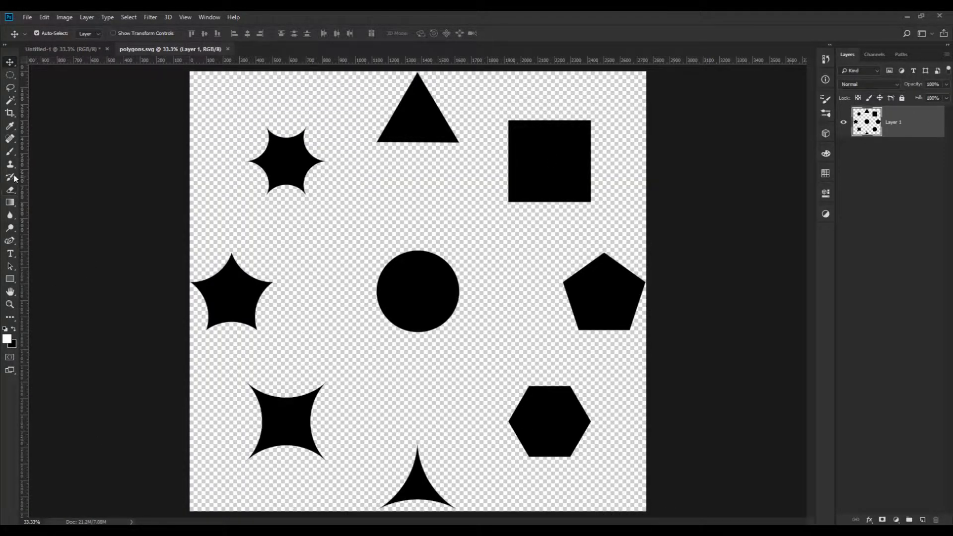
Step: Select the black square with the Magic Wand and define it as a brush preset named Square Brush
{"action": "left_click", "coordinate": [10, 100]}
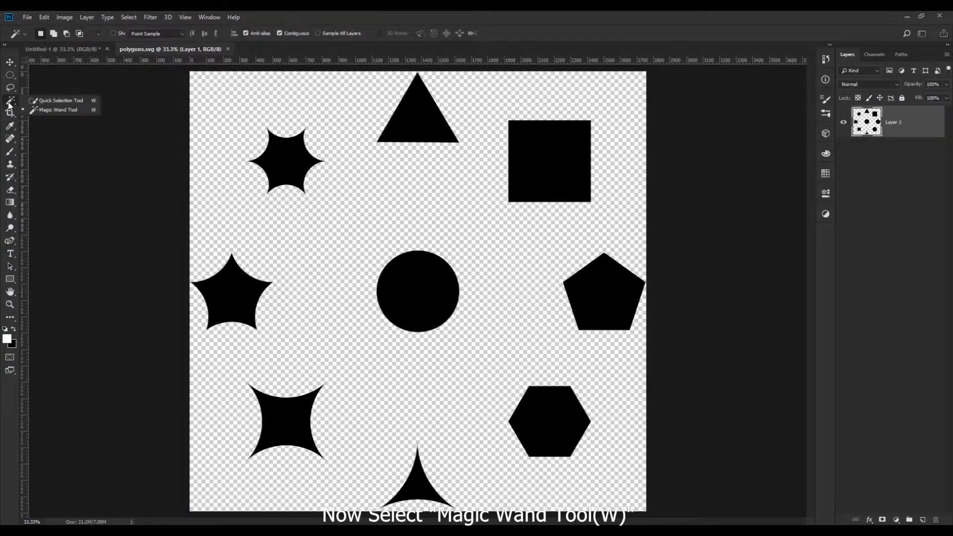
{"action": "left_click", "coordinate": [61, 111]}
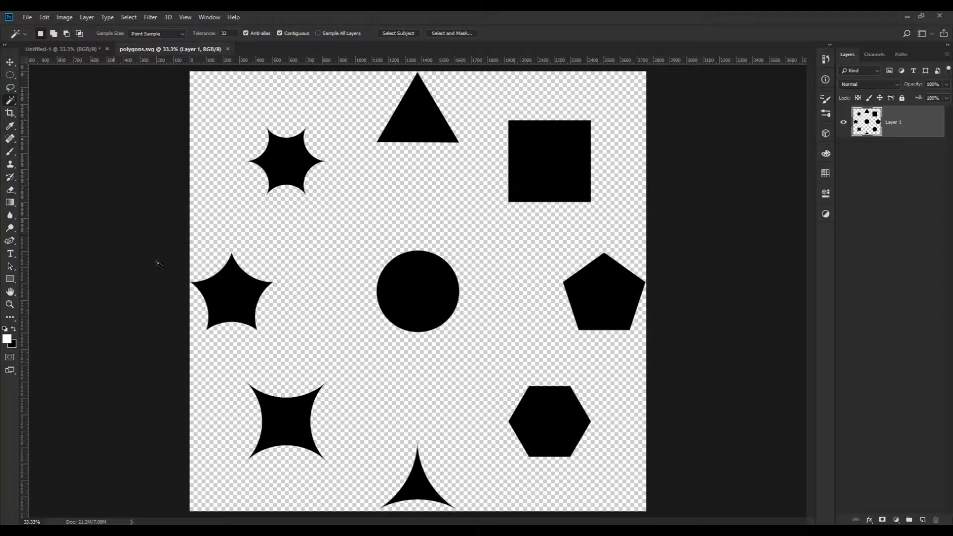
{"action": "left_click", "coordinate": [526, 160]}
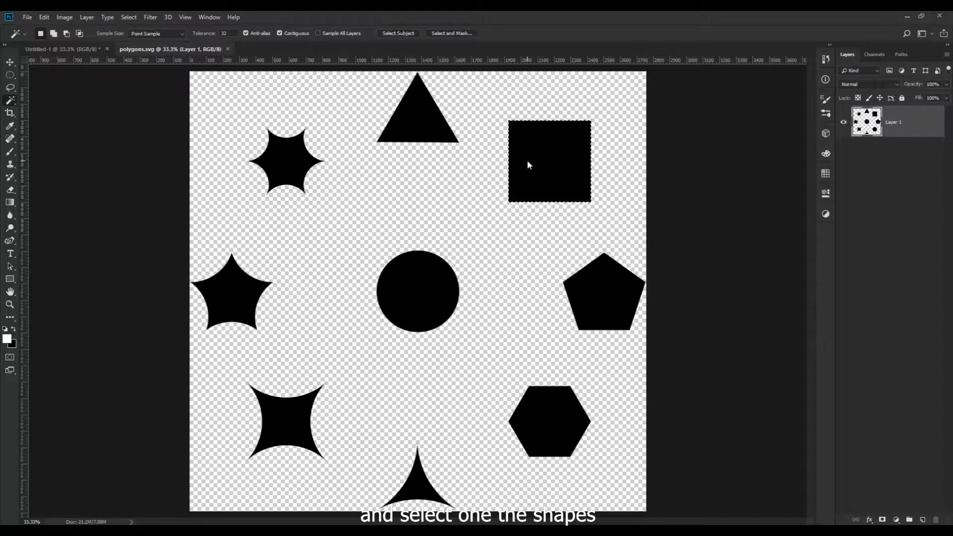
{"action": "left_click", "coordinate": [45, 17]}
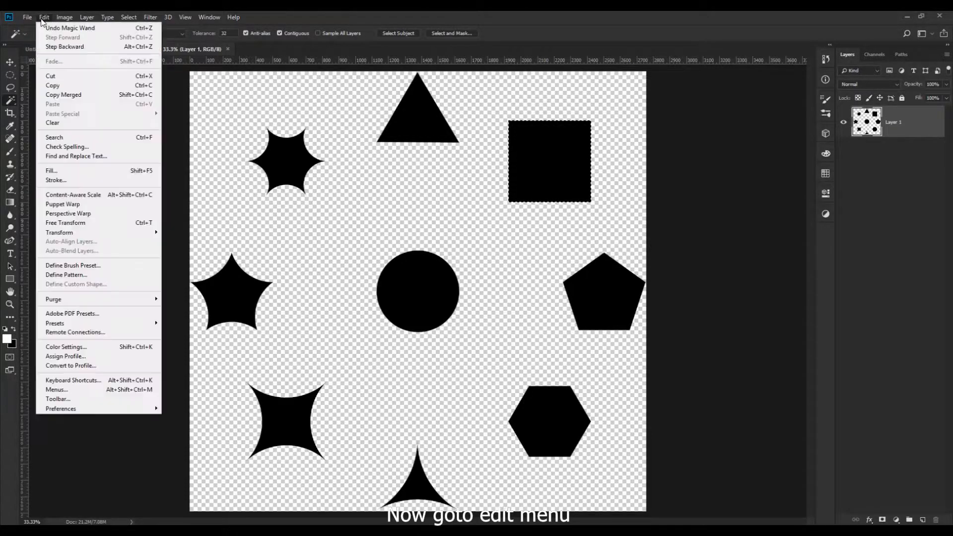
{"action": "left_click", "coordinate": [91, 268]}
{"action": "type", "text": "Sq"}
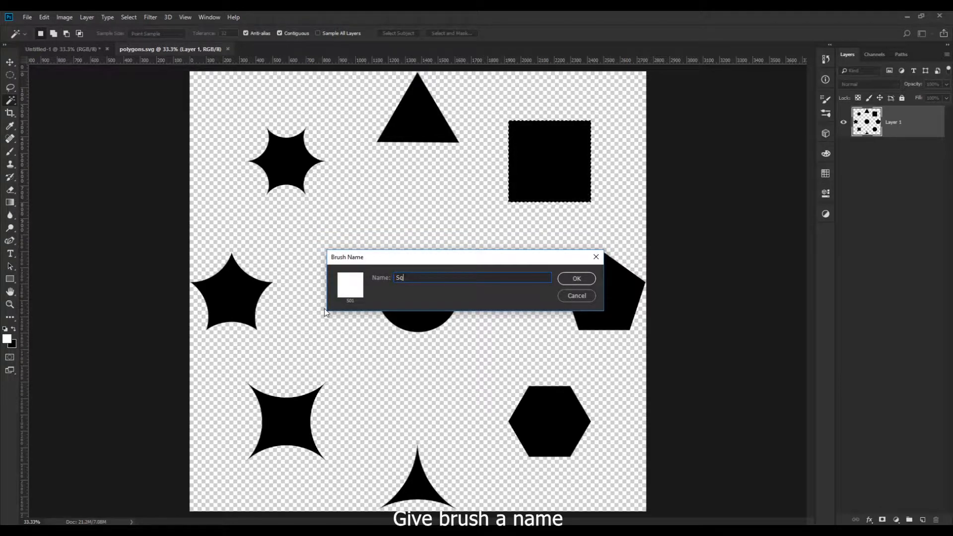
{"action": "type", "text": "uare Brush"}
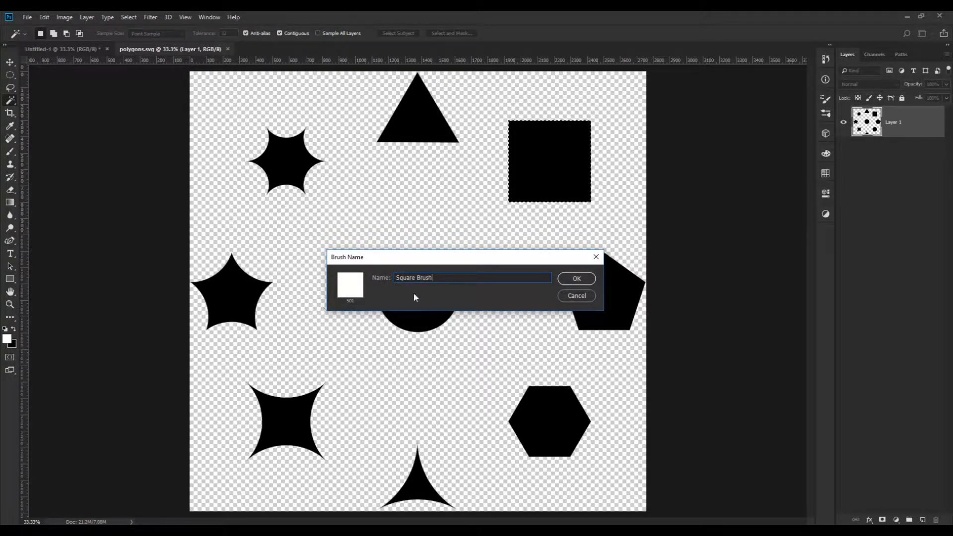
{"action": "left_click_drag", "start_coordinate": [434, 279], "coordinate": [323, 277]}
{"action": "left_click", "coordinate": [576, 278]}
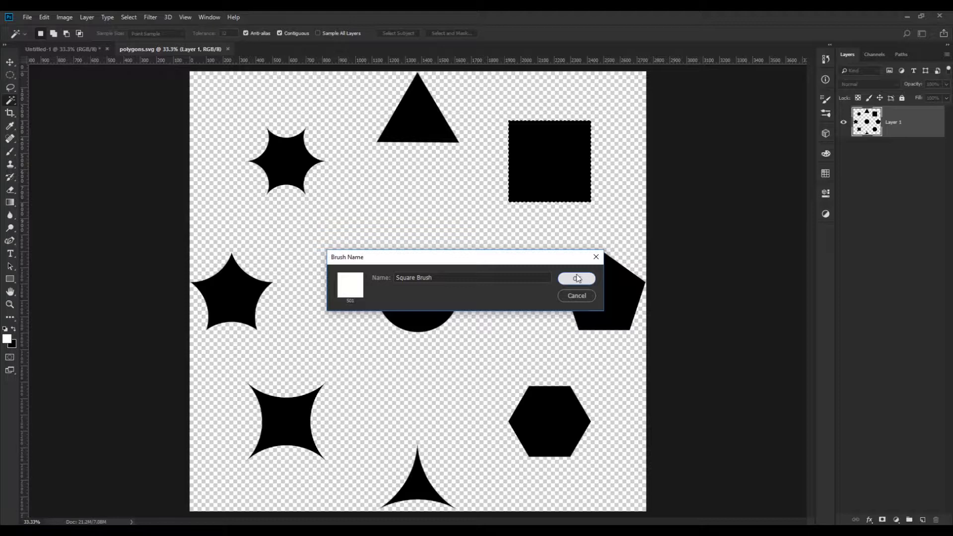
{"action": "left_click", "coordinate": [577, 281]}
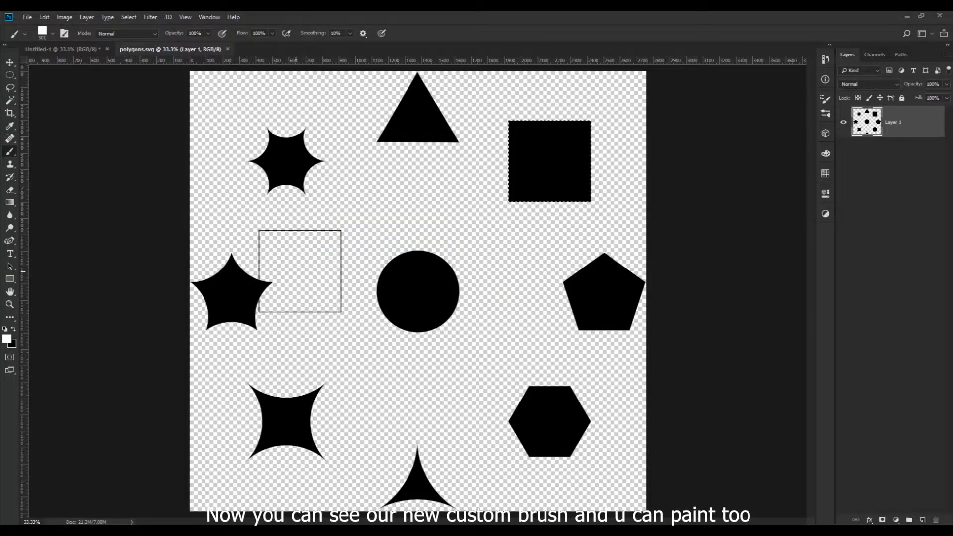
Step: Test the square brush without a selection by stamping two black squares between the shapes, and undo both stamps
{"action": "key", "text": "ctrl+d"}
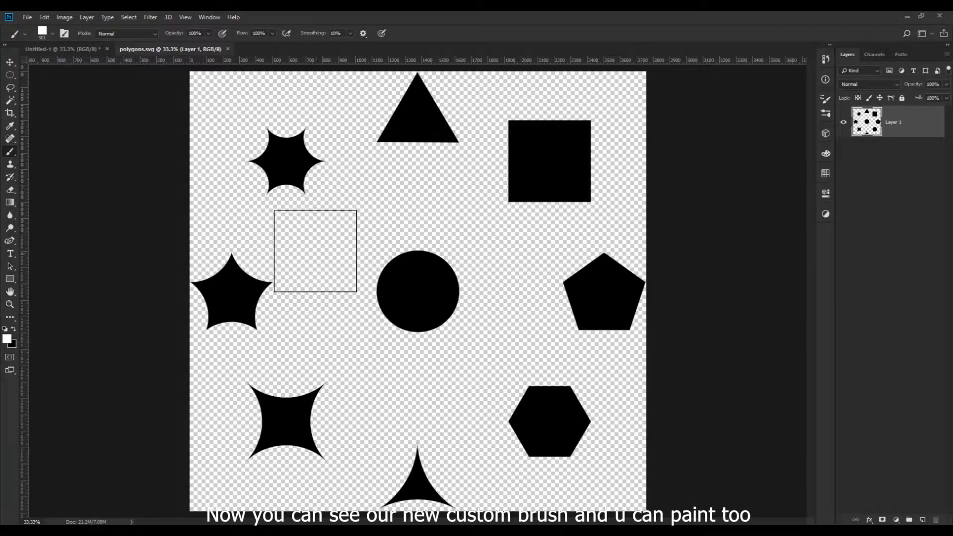
{"action": "left_click", "coordinate": [319, 252]}
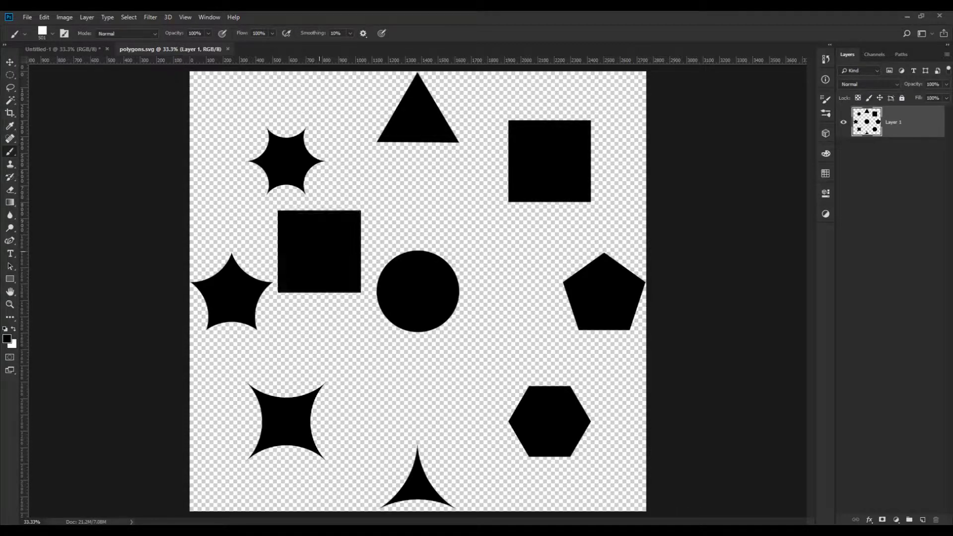
{"action": "left_click", "coordinate": [426, 205]}
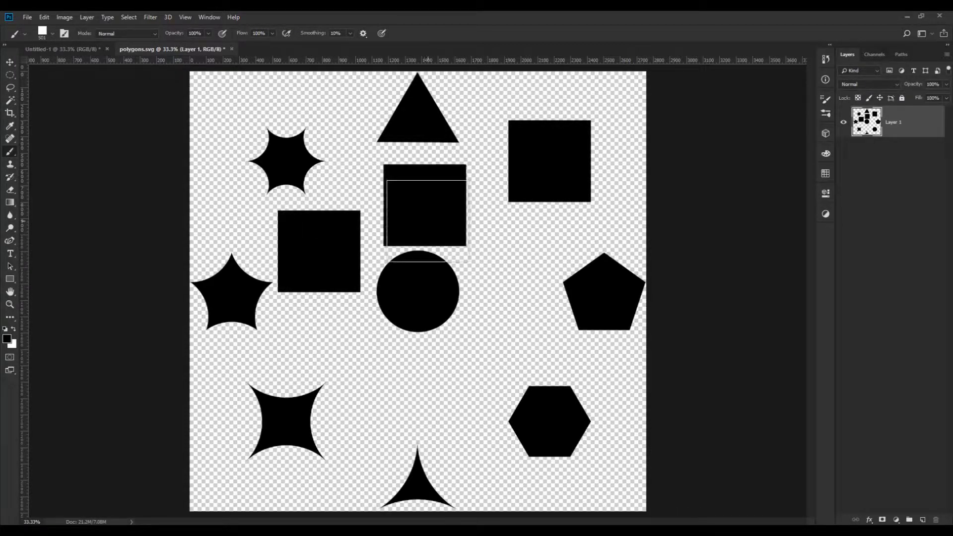
{"action": "key", "text": "ctrl+z"}
{"action": "key", "text": "ctrl+z"}
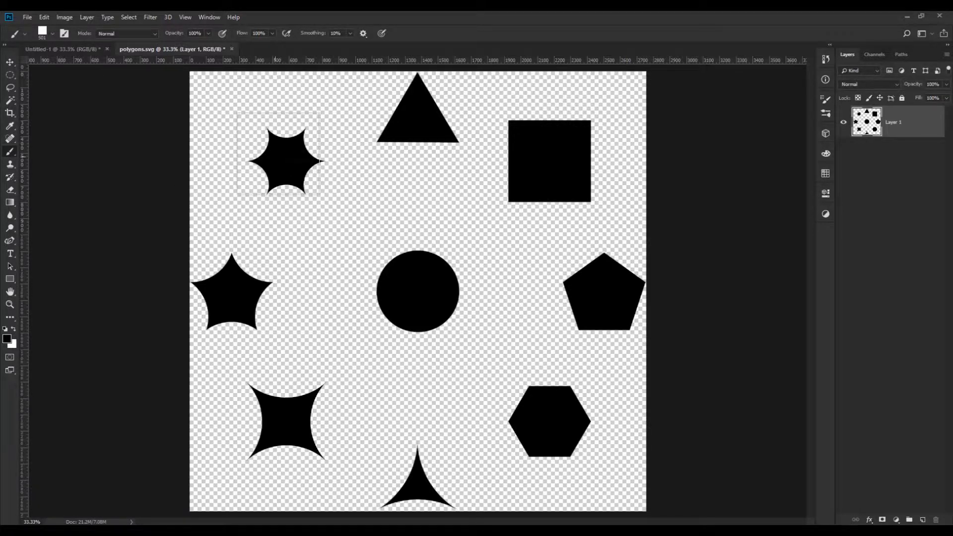
Step: Select the black triangle at the top of the artwork with the Magic Wand and define it as a brush preset named Triangle Brush
{"action": "left_click", "coordinate": [12, 100]}
{"action": "left_click", "coordinate": [47, 109]}
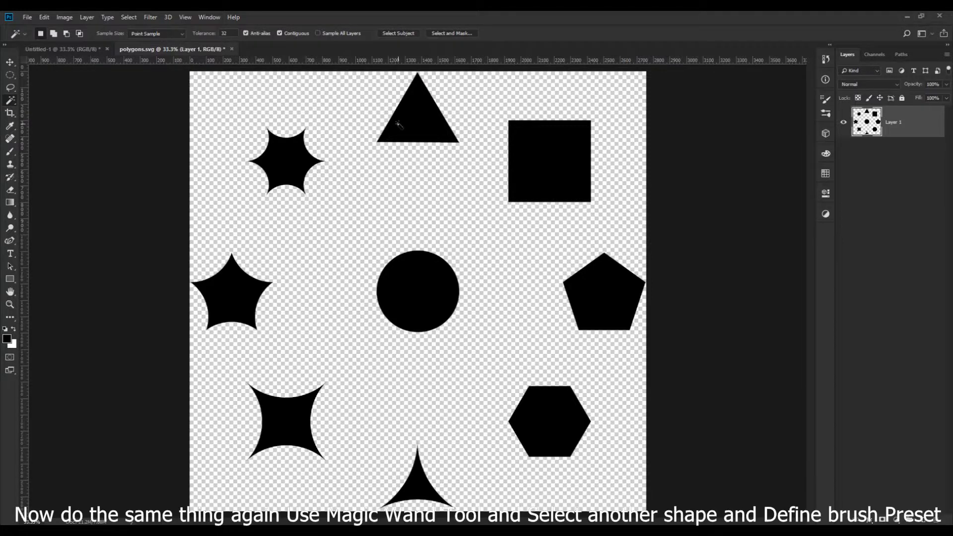
{"action": "left_click", "coordinate": [44, 17]}
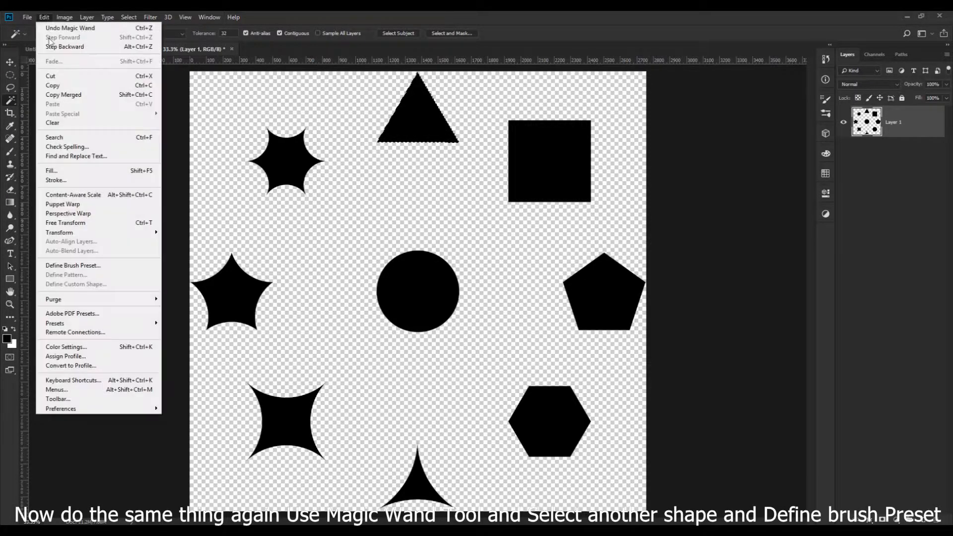
{"action": "left_click", "coordinate": [79, 265]}
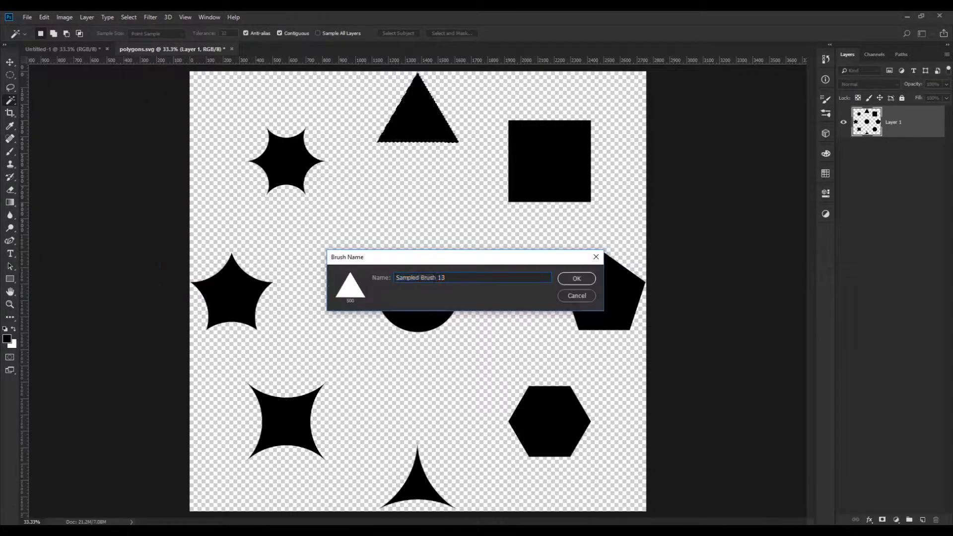
{"action": "type", "text": "Triangle Brush"}
{"action": "left_click", "coordinate": [576, 278]}
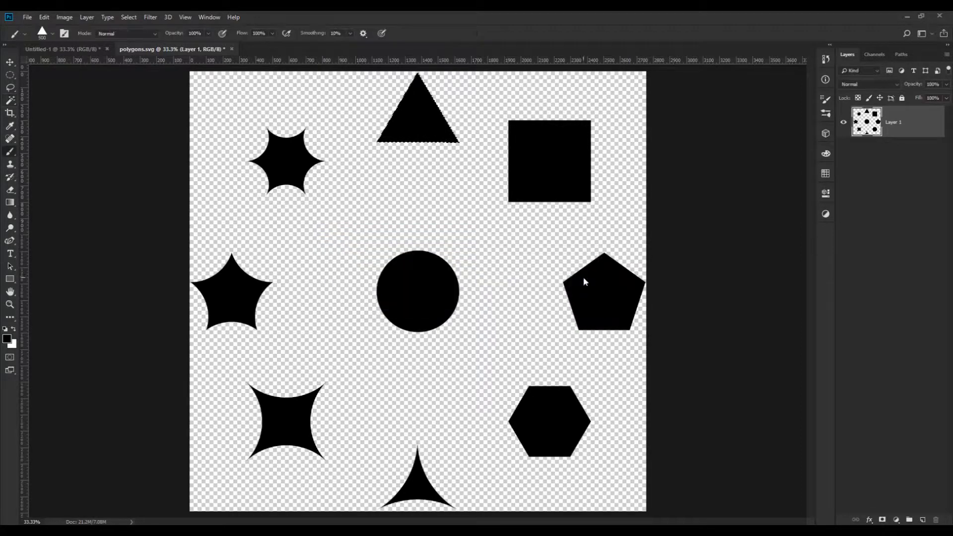
Step: Select the hexagon with the Magic Wand and define it as a brush preset with the default name
{"action": "left_click", "coordinate": [523, 406]}
{"action": "left_click", "coordinate": [45, 17]}
{"action": "left_click", "coordinate": [80, 264]}
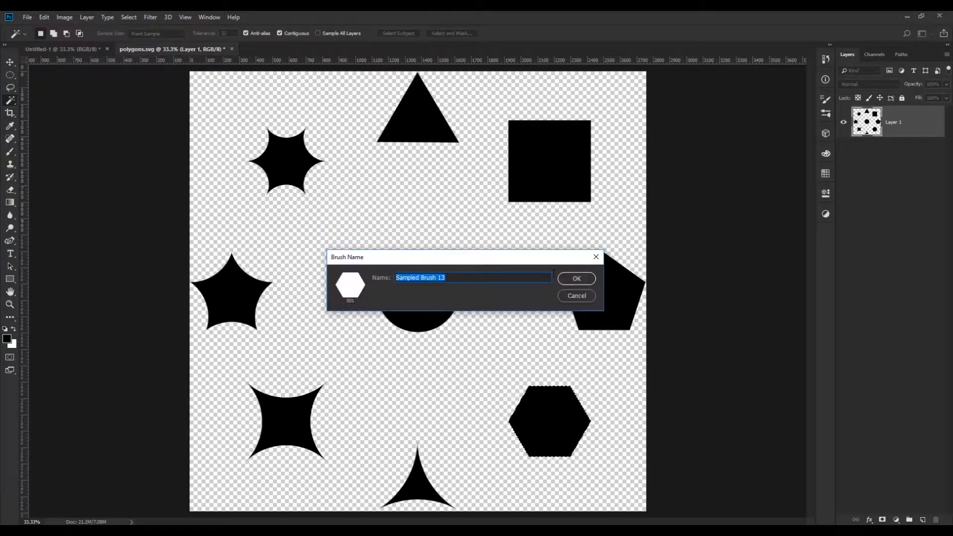
{"action": "key", "text": "Return"}
Step: Select the pentagon with the Magic Wand and define it as a brush preset with the default name
{"action": "left_click", "coordinate": [601, 298]}
{"action": "left_click", "coordinate": [45, 17]}
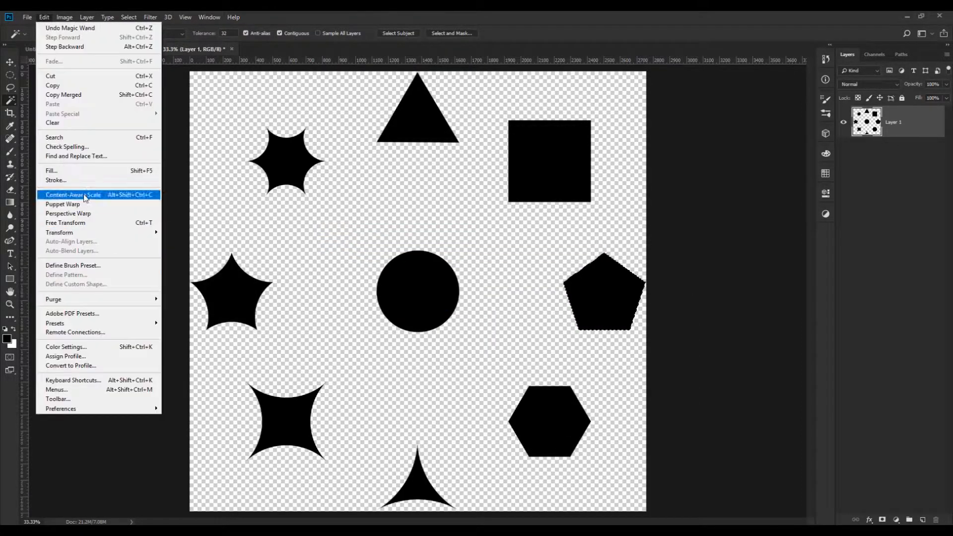
{"action": "left_click", "coordinate": [80, 262]}
{"action": "left_click", "coordinate": [563, 280]}
Step: Select the six-pointed star with the Magic Wand and define it as a brush preset with the default name
{"action": "left_click", "coordinate": [10, 63]}
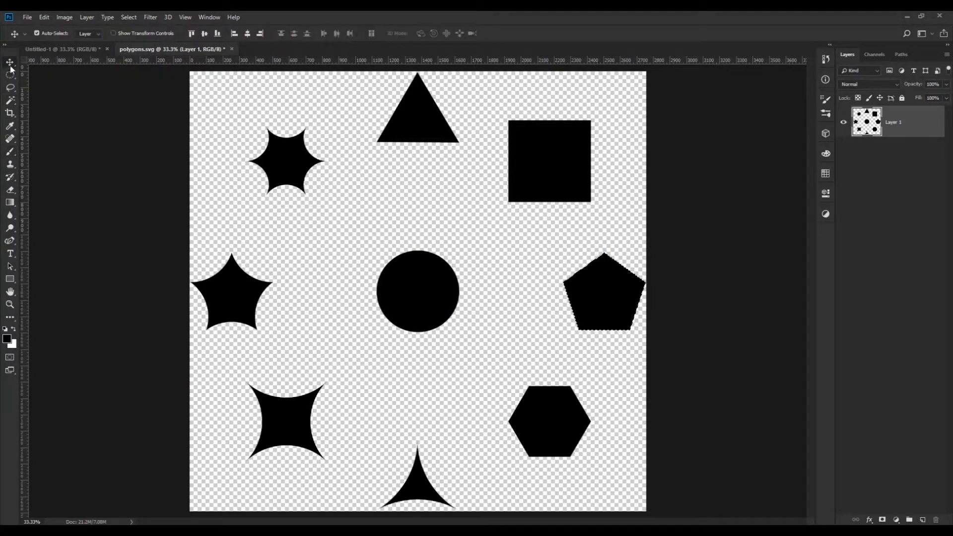
{"action": "left_click", "coordinate": [10, 100]}
{"action": "left_click", "coordinate": [292, 162]}
{"action": "right_click", "coordinate": [293, 163]}
{"action": "left_click", "coordinate": [44, 17]}
{"action": "left_click", "coordinate": [86, 265]}
{"action": "key", "text": "Return"}
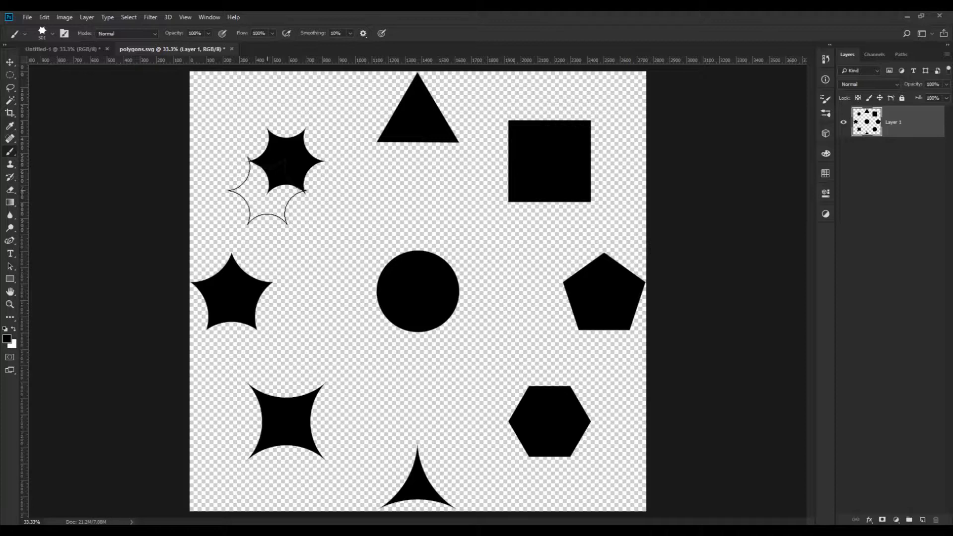
Step: Create a new empty layer above the shapes and hide Layer 1
{"action": "left_click", "coordinate": [12, 73]}
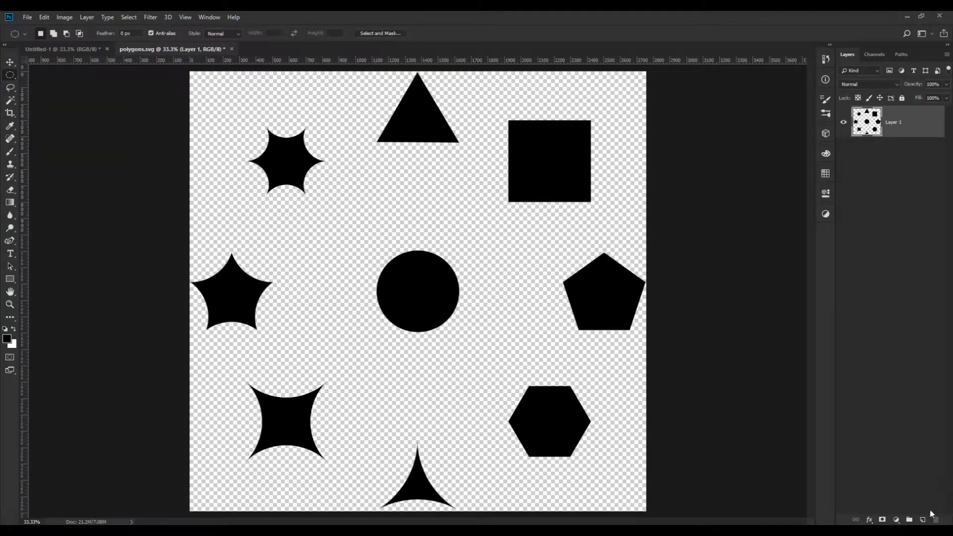
{"action": "left_click", "coordinate": [923, 520]}
{"action": "left_click", "coordinate": [842, 153]}
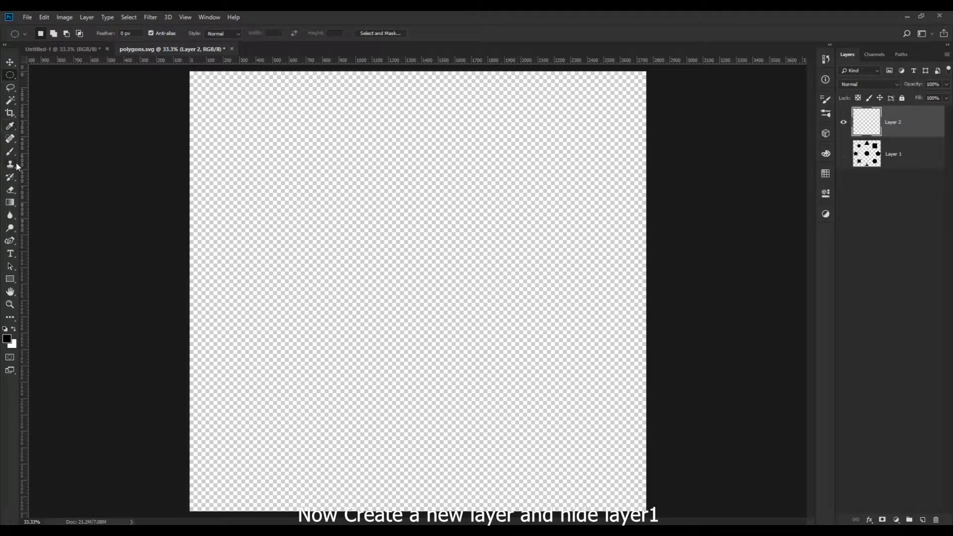
{"action": "left_click", "coordinate": [10, 89]}
{"action": "left_click", "coordinate": [10, 92]}
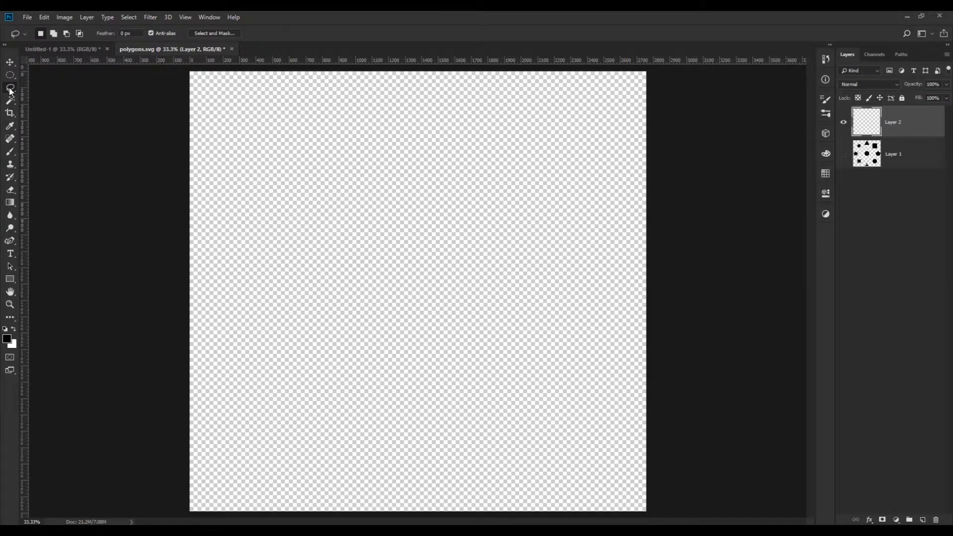
{"action": "left_click", "coordinate": [10, 91]}
Step: Stamp ten black six-pointed stars on Layer 2 with the Brush tool, arranged edge to edge in a closed ring
{"action": "left_click", "coordinate": [10, 152]}
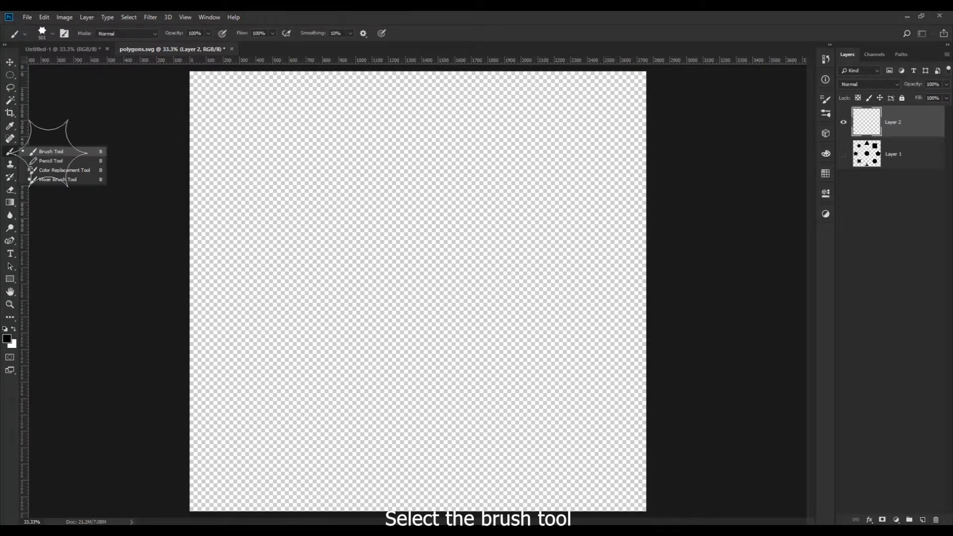
{"action": "left_click", "coordinate": [48, 153]}
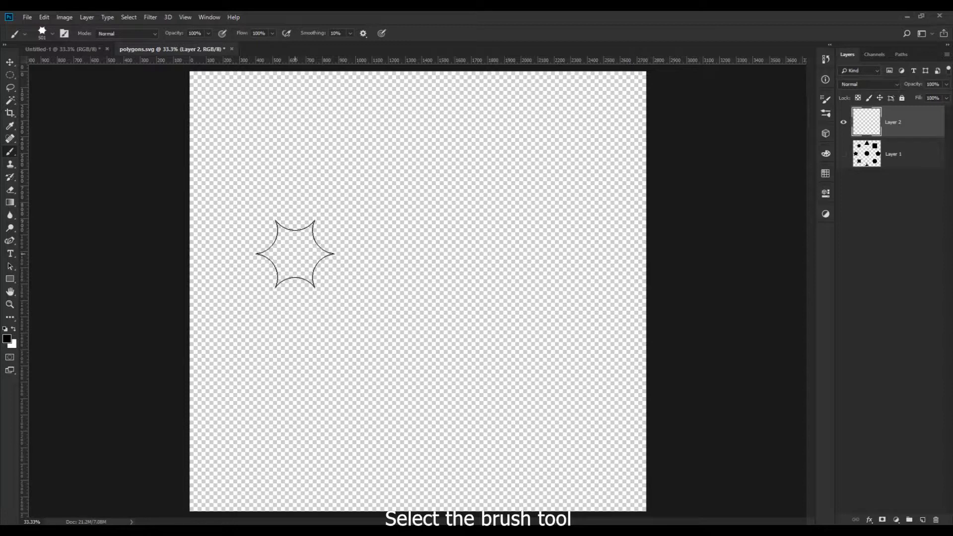
{"action": "left_click", "coordinate": [298, 257]}
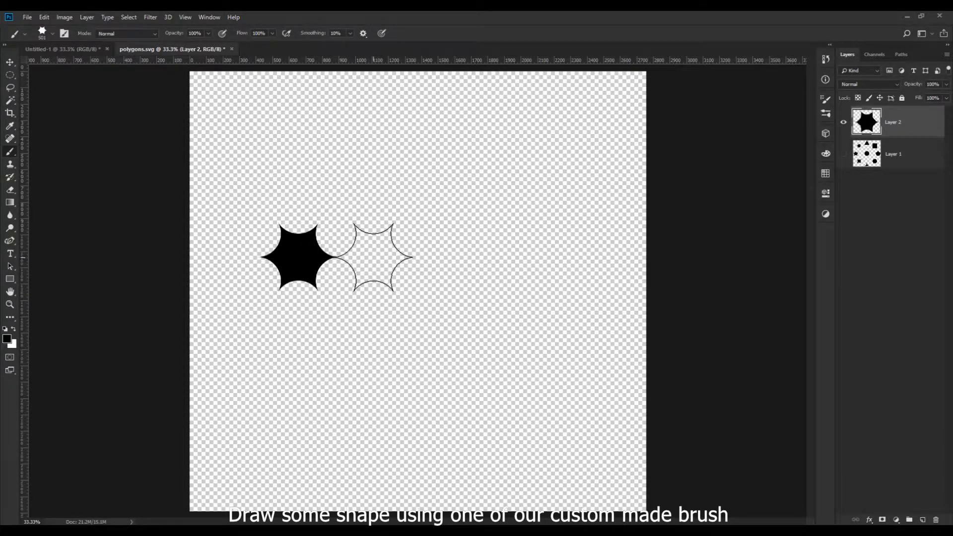
{"action": "left_click", "coordinate": [373, 257]}
{"action": "left_click", "coordinate": [444, 256]}
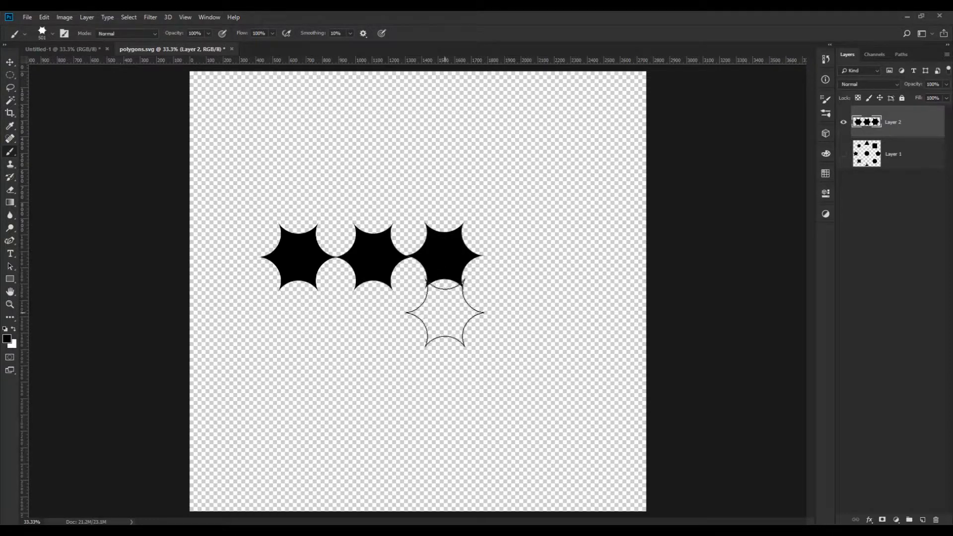
{"action": "left_click", "coordinate": [444, 313]}
{"action": "left_click", "coordinate": [444, 375]}
{"action": "left_click", "coordinate": [389, 403]}
{"action": "left_click", "coordinate": [325, 405]}
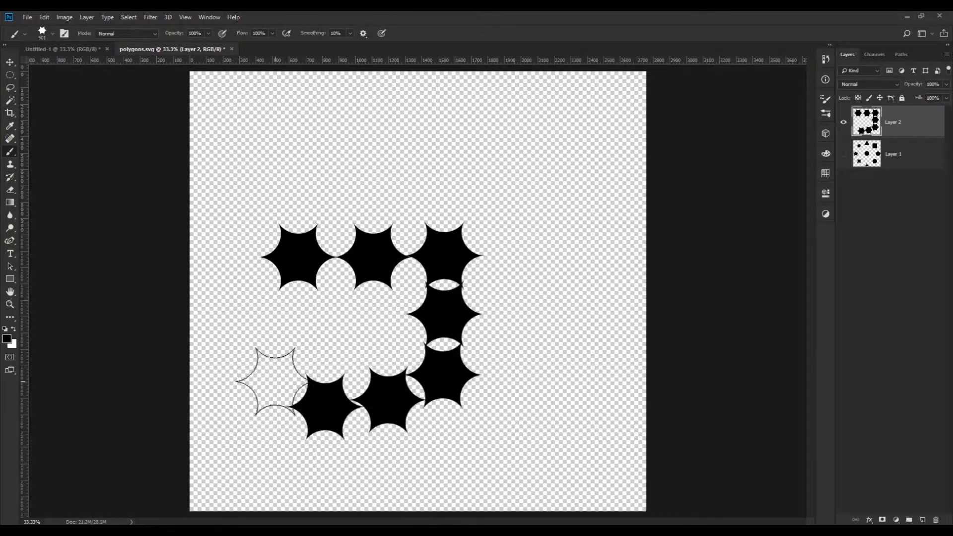
{"action": "left_click", "coordinate": [274, 381]}
{"action": "left_click", "coordinate": [261, 329]}
{"action": "left_click", "coordinate": [268, 272]}
Step: Select the ring of six-pointed stars on Layer 2 with the Magic Wand and define it as a brush preset named "Some Shapes"
{"action": "key", "text": "w"}
{"action": "left_click", "coordinate": [301, 255]}
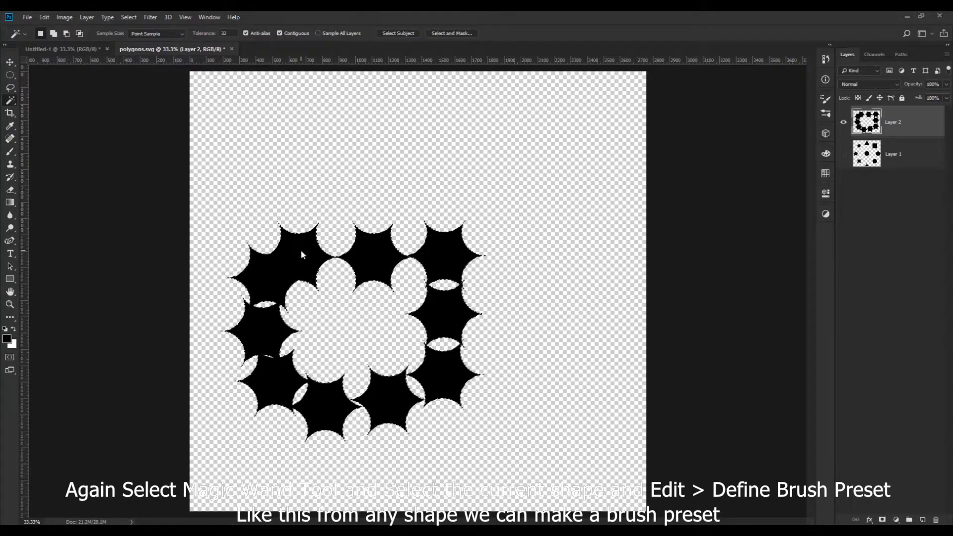
{"action": "right_click", "coordinate": [301, 255]}
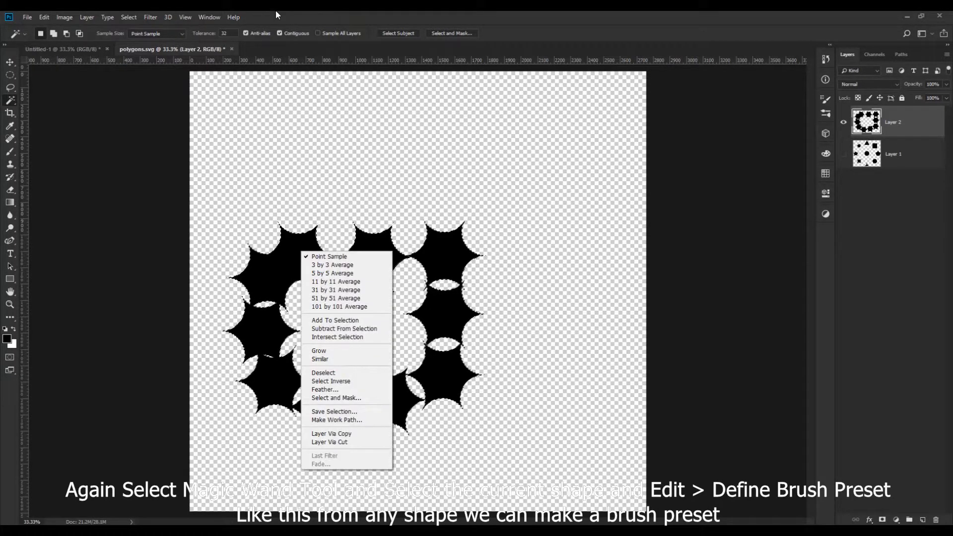
{"action": "key", "text": "Escape"}
{"action": "left_click", "coordinate": [44, 17]}
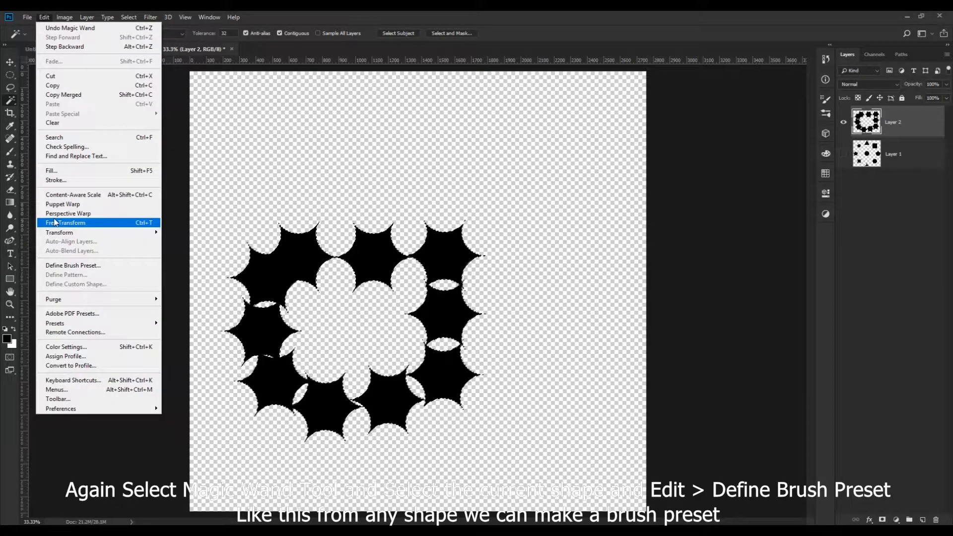
{"action": "left_click", "coordinate": [62, 265]}
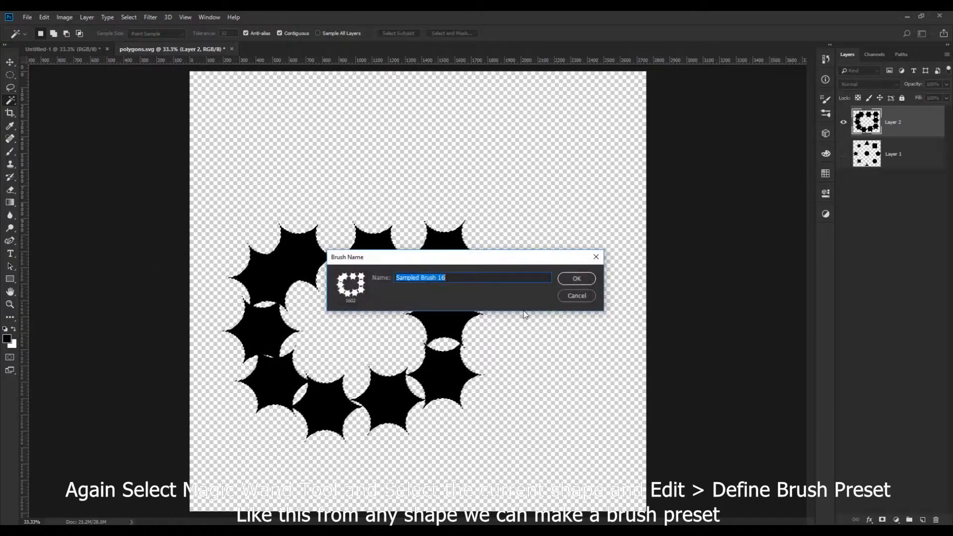
{"action": "type", "text": "So"}
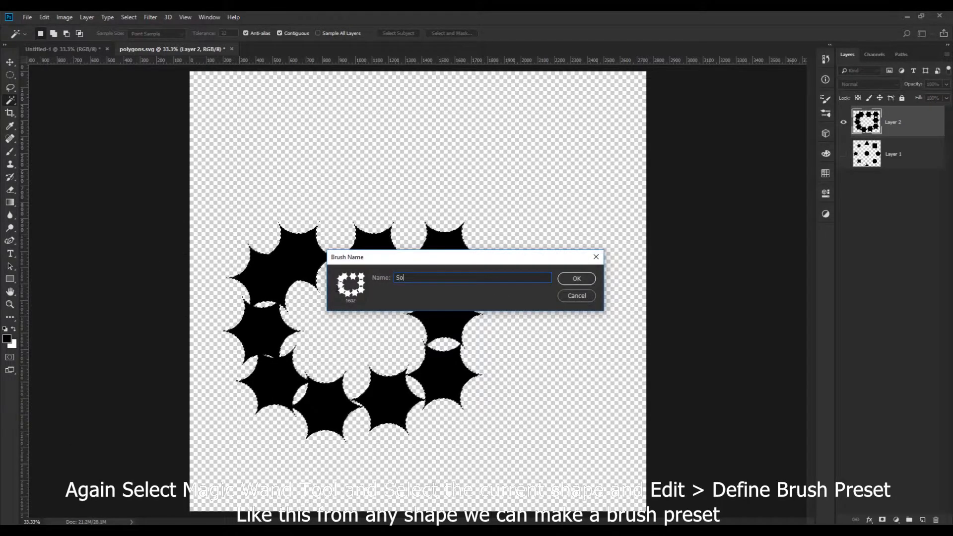
{"action": "type", "text": "me Shape"}
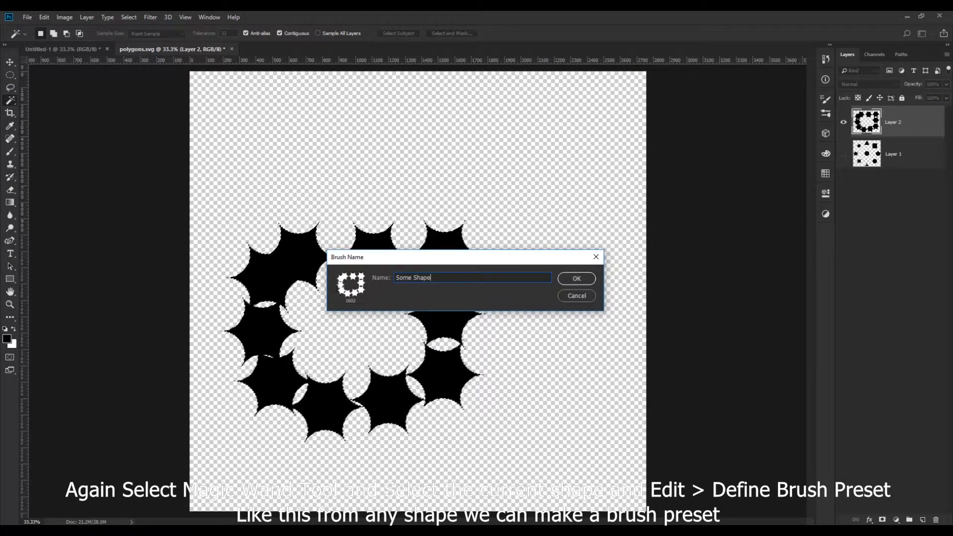
{"action": "type", "text": "s"}
{"action": "left_click", "coordinate": [586, 286]}
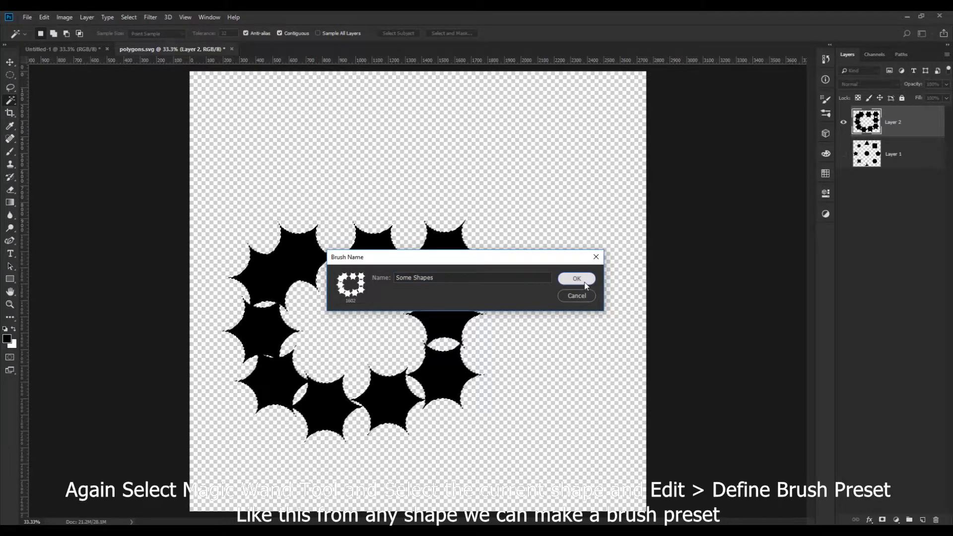
Step: Test the Some Shapes brush in black on a new layer with Layer 2 hidden, stamping and painting over the middle of the canvas
{"action": "key", "text": "b"}
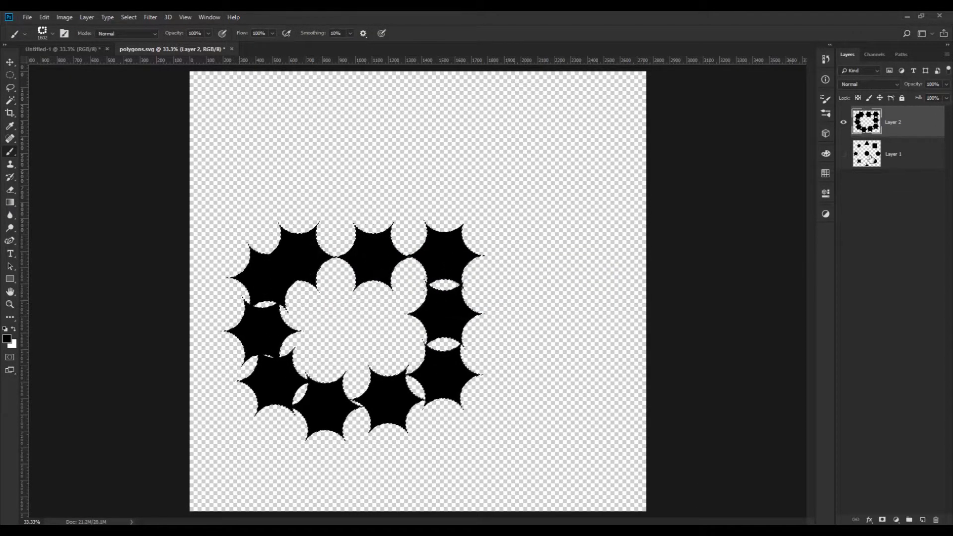
{"action": "left_click", "coordinate": [843, 121]}
{"action": "left_click", "coordinate": [922, 520]}
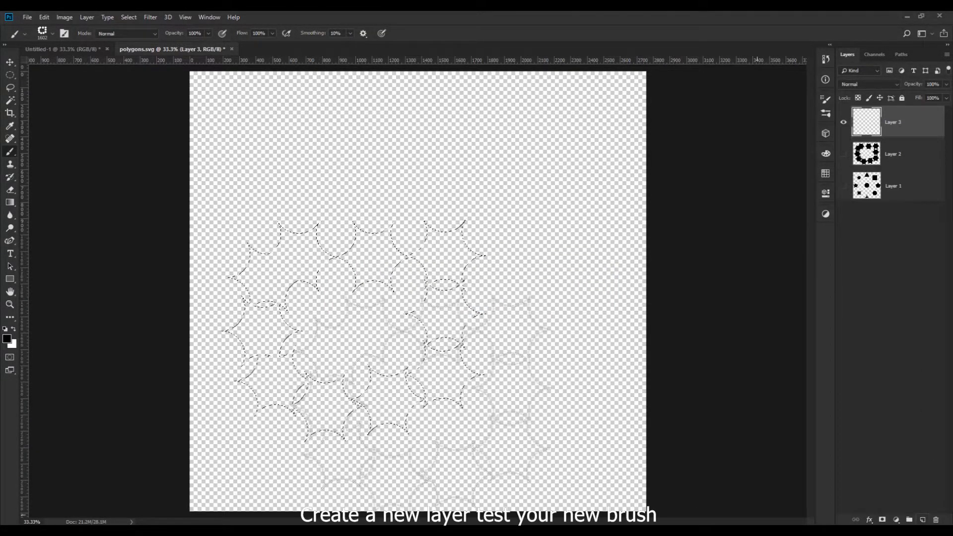
{"action": "left_click", "coordinate": [389, 341]}
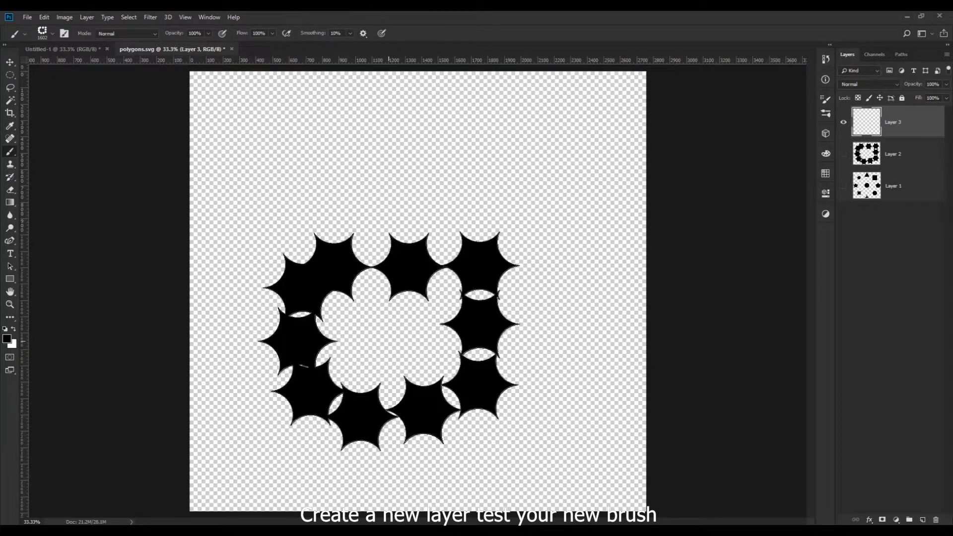
{"action": "mouse_move", "coordinate": [389, 341]}
{"action": "left_mouse_down"}
{"action": "mouse_move", "coordinate": [393, 251]}
{"action": "mouse_move", "coordinate": [585, 319]}
{"action": "mouse_move", "coordinate": [553, 404]}
{"action": "mouse_move", "coordinate": [381, 440]}
{"action": "mouse_move", "coordinate": [308, 426]}
{"action": "mouse_move", "coordinate": [293, 198]}
{"action": "mouse_move", "coordinate": [337, 149]}
{"action": "mouse_move", "coordinate": [541, 196]}
{"action": "mouse_move", "coordinate": [574, 425]}
{"action": "mouse_move", "coordinate": [638, 415]}
{"action": "mouse_move", "coordinate": [287, 319]}
{"action": "mouse_move", "coordinate": [380, 381]}
{"action": "mouse_move", "coordinate": [517, 266]}
{"action": "mouse_move", "coordinate": [432, 319]}
{"action": "mouse_move", "coordinate": [422, 350]}
{"action": "mouse_move", "coordinate": [425, 287]}
{"action": "left_mouse_up"}
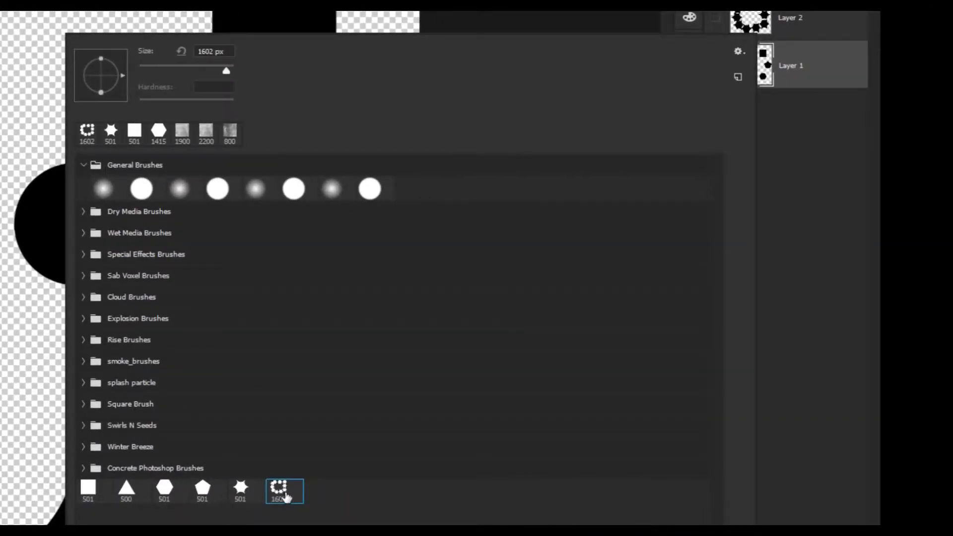
Step: Create a new brush group named "Polygonal Brushes"
{"action": "left_click", "coordinate": [739, 51]}
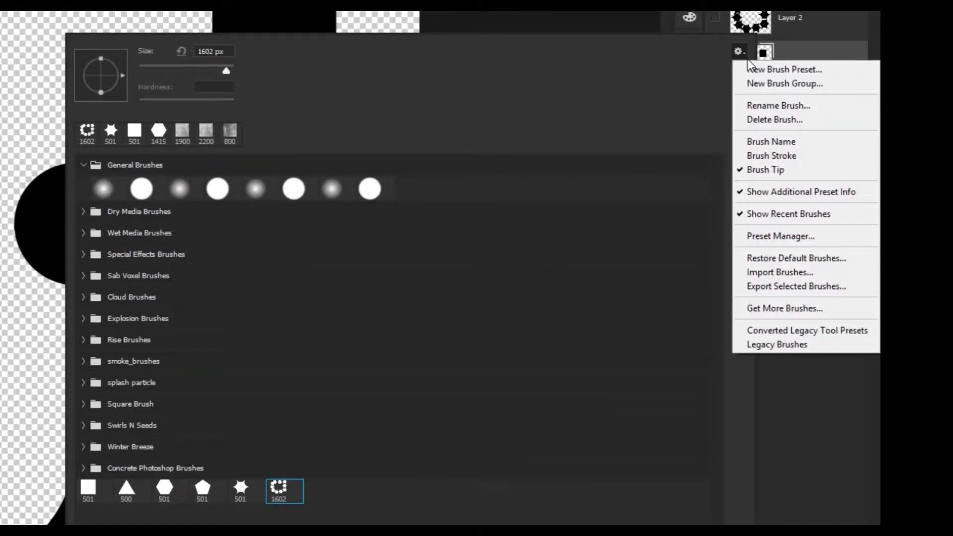
{"action": "left_click", "coordinate": [753, 83]}
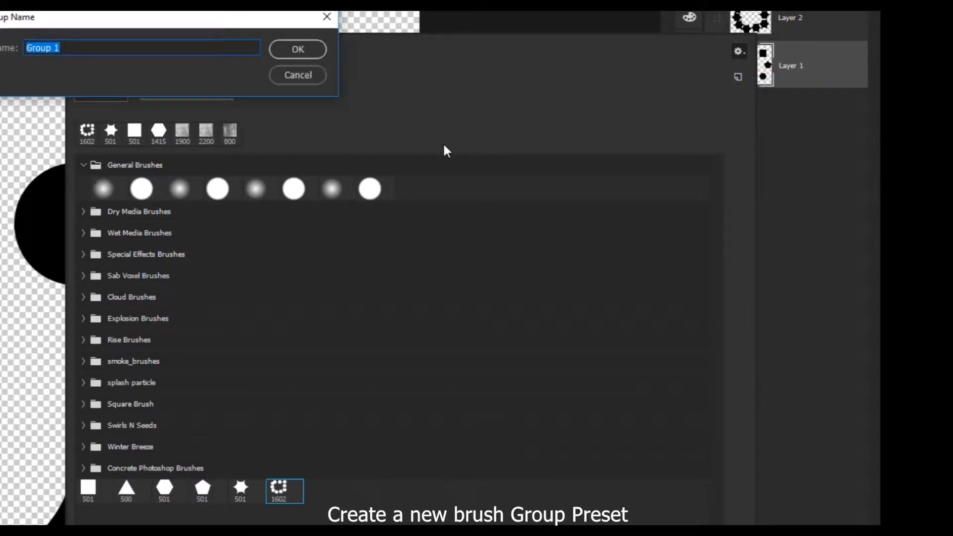
{"action": "type", "text": "PolyGonal Brushes"}
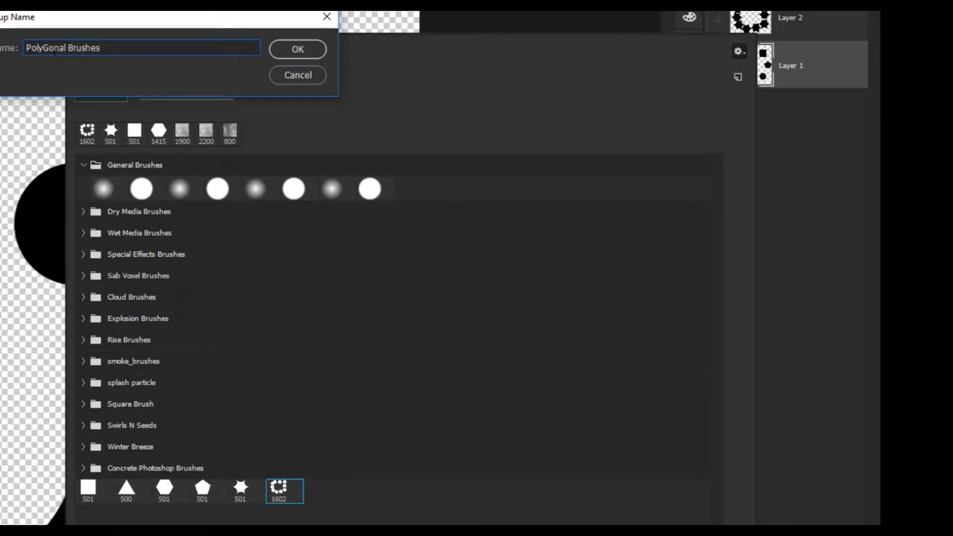
{"action": "key", "text": "BackSpace"}
{"action": "type", "text": "g"}
{"action": "left_click", "coordinate": [276, 50]}
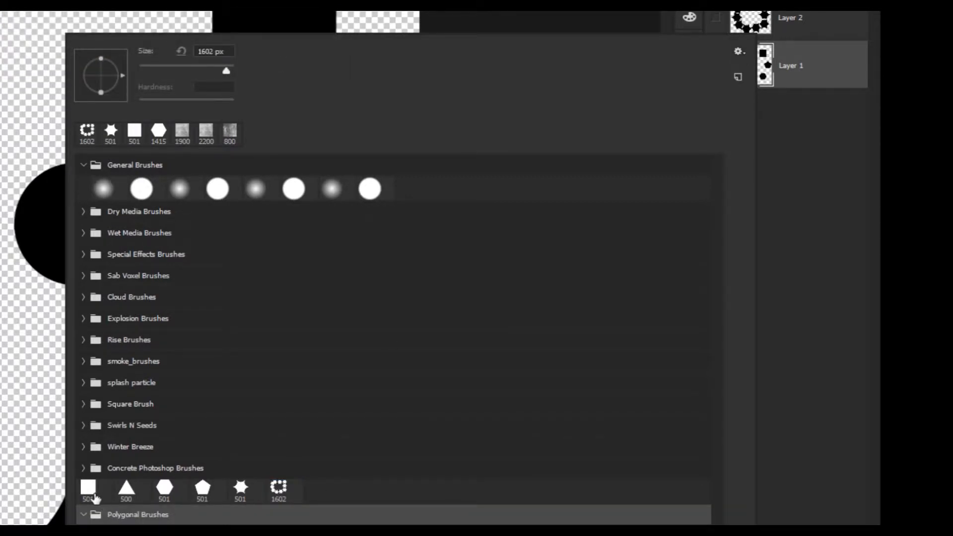
Step: Move the six custom brushes, from the square through the star ring, into the Polygonal Brushes group
{"action": "left_click", "coordinate": [95, 498]}
{"action": "left_click", "coordinate": [279, 492], "text": "shift"}
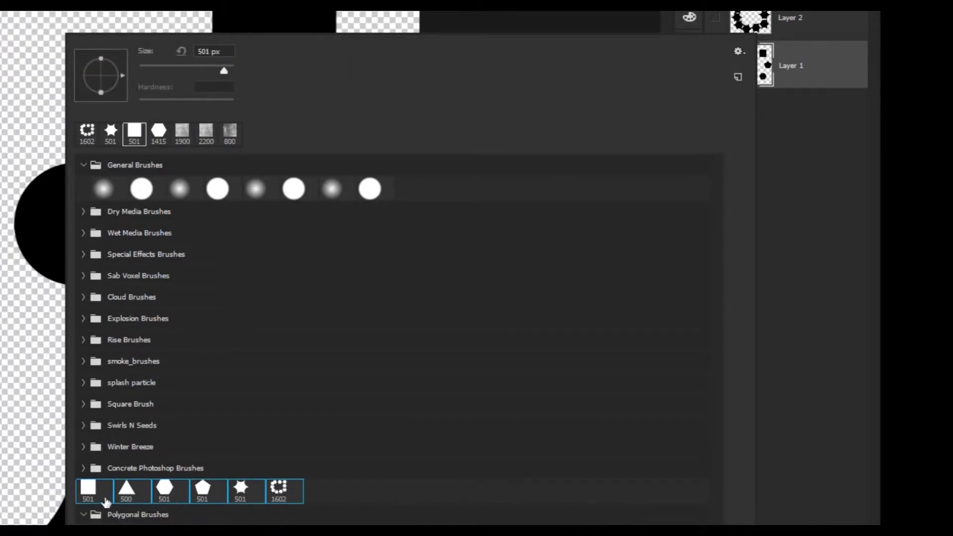
{"action": "left_click_drag", "start_coordinate": [94, 495], "coordinate": [99, 515]}
{"action": "right_click", "coordinate": [125, 497]}
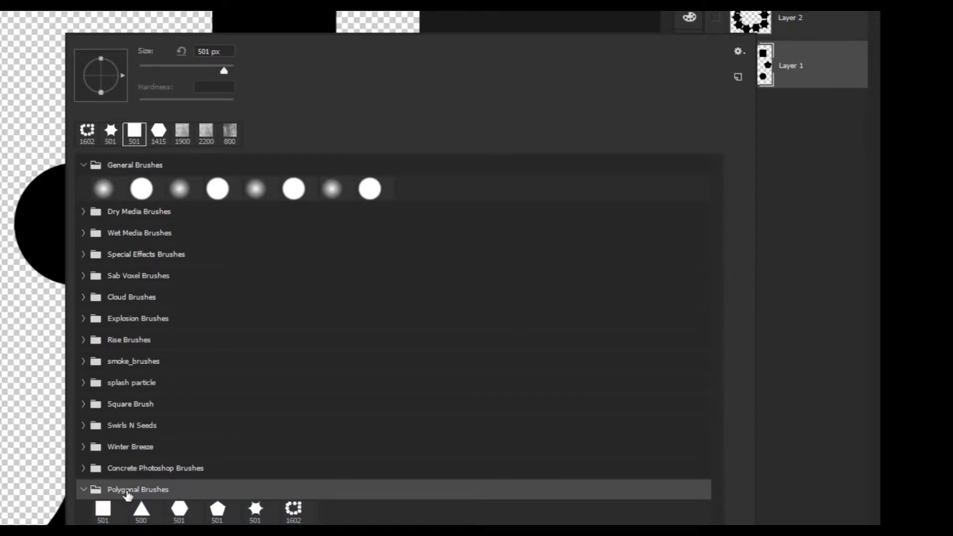
{"action": "left_click", "coordinate": [436, 521]}
Step: Export the Polygonal Brushes group as an ABR file named "PolyGonBrushes" in the Creative Cloud Files folder and close the brush picker
{"action": "left_click", "coordinate": [738, 53]}
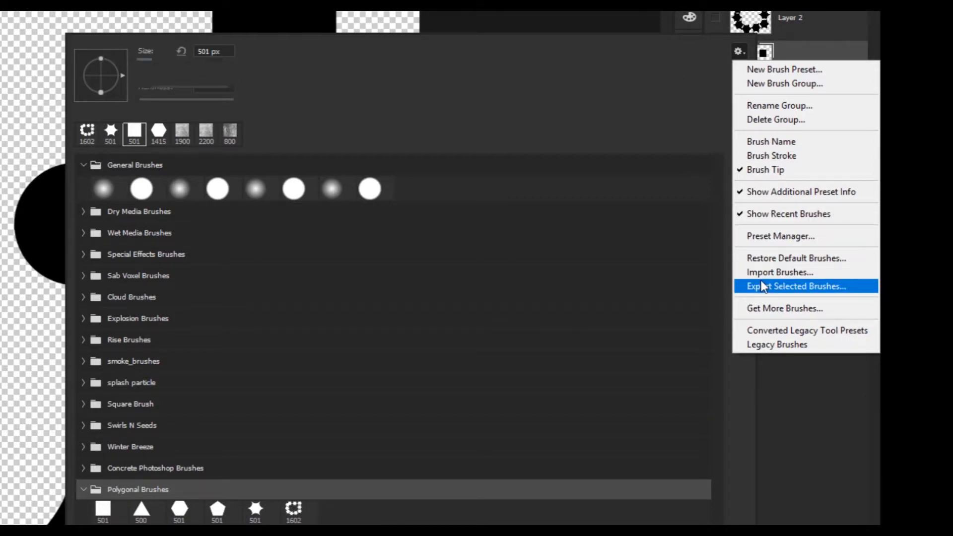
{"action": "left_click", "coordinate": [774, 286]}
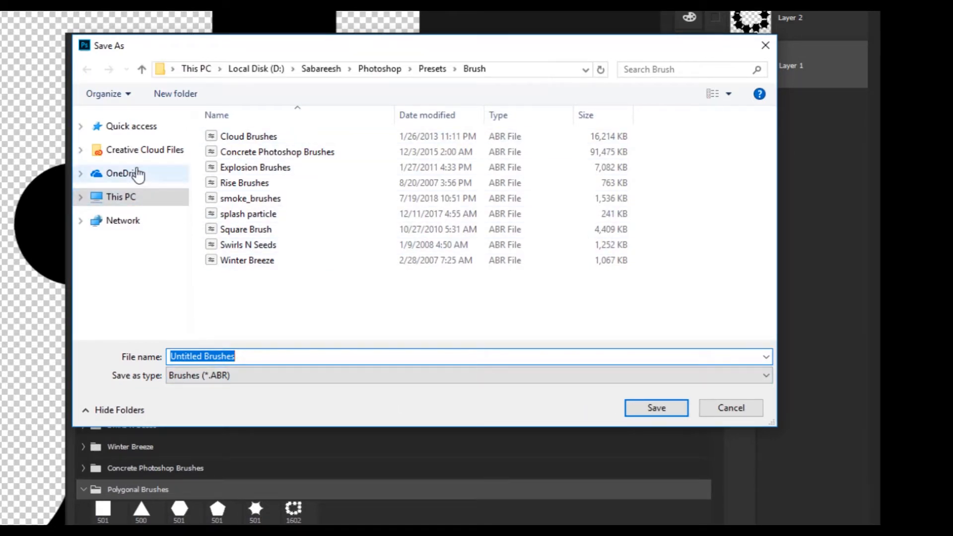
{"action": "left_click", "coordinate": [134, 154]}
{"action": "left_click", "coordinate": [268, 359]}
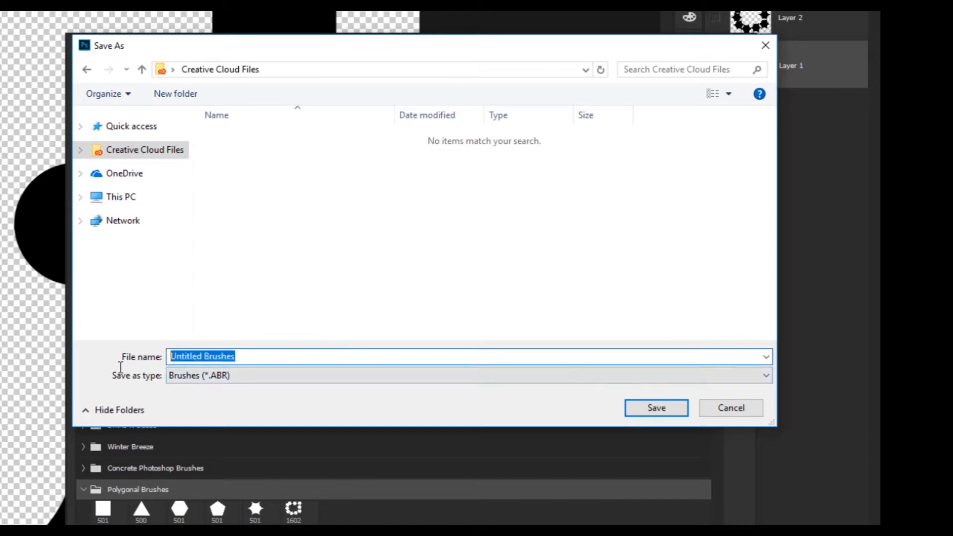
{"action": "type", "text": "PolyGo"}
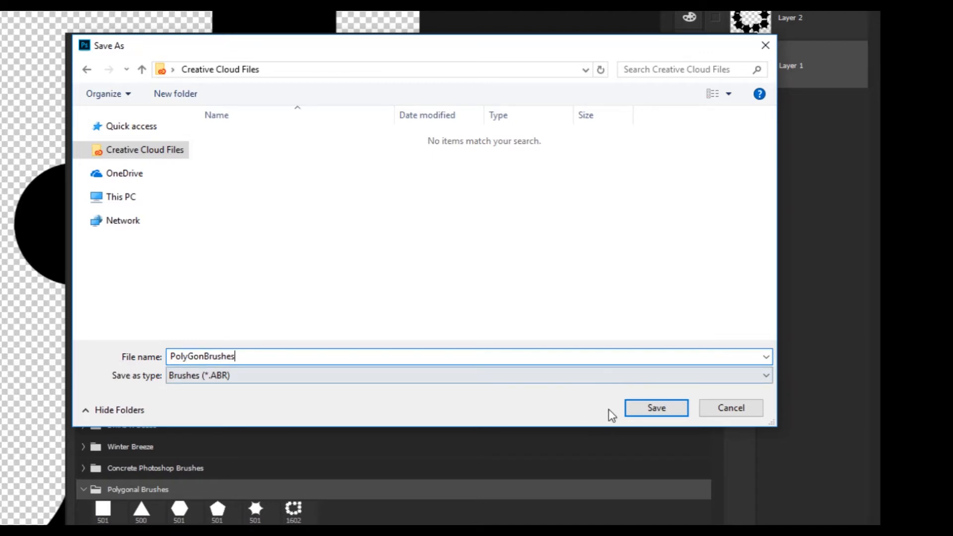
{"action": "left_click", "coordinate": [640, 408]}
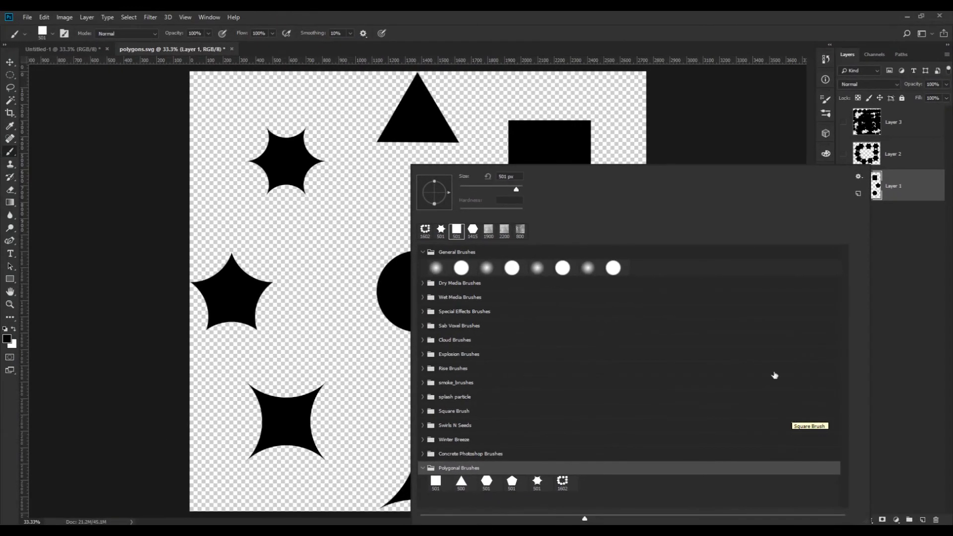
{"action": "left_click", "coordinate": [460, 21]}
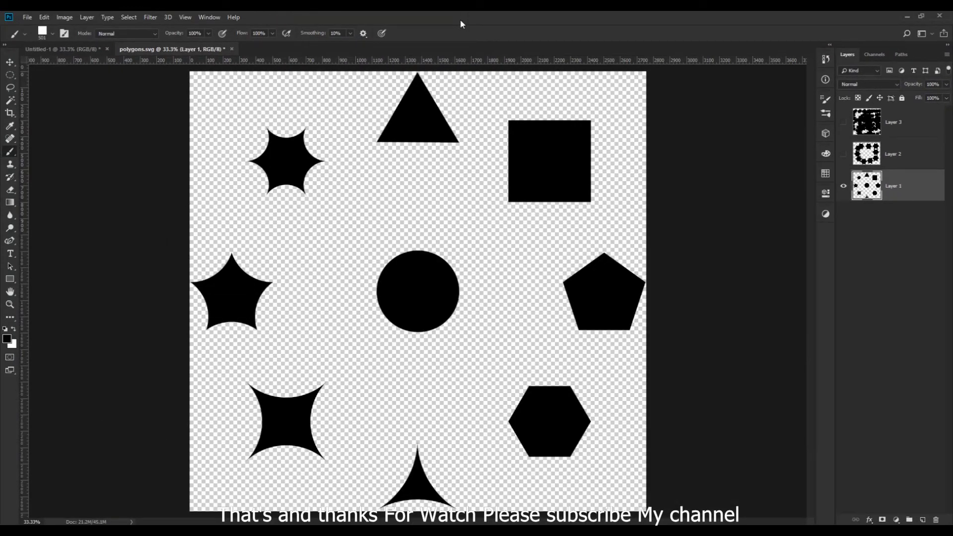